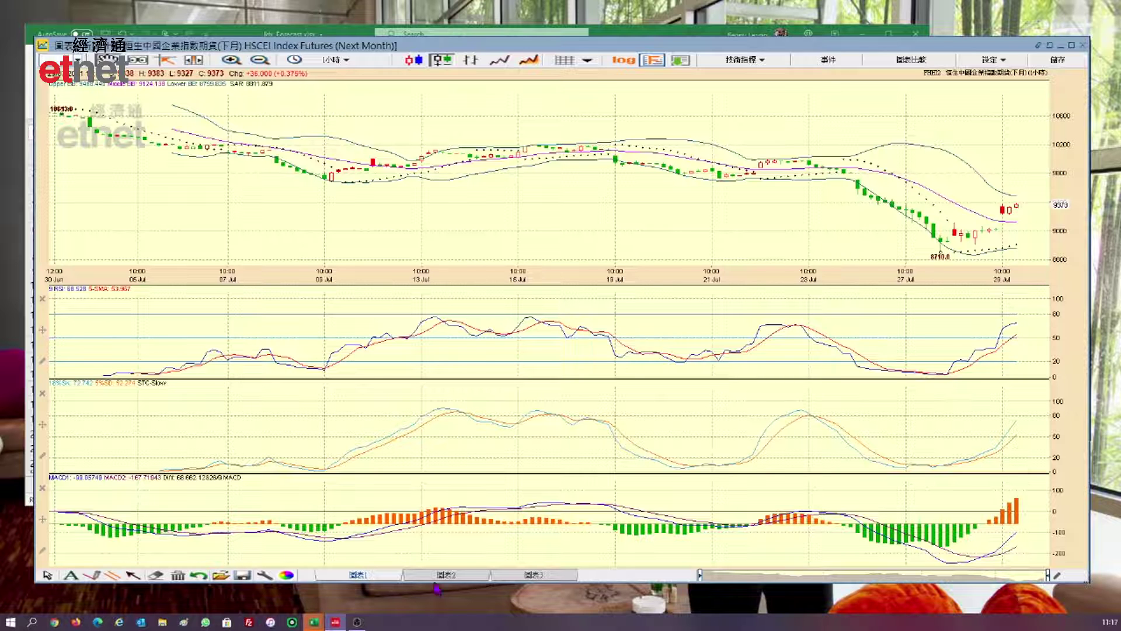
Step: Show the Hang Seng Tech Index Futures (Next Month) chart, and put the chart window away after viewing it
left_click(452, 578)
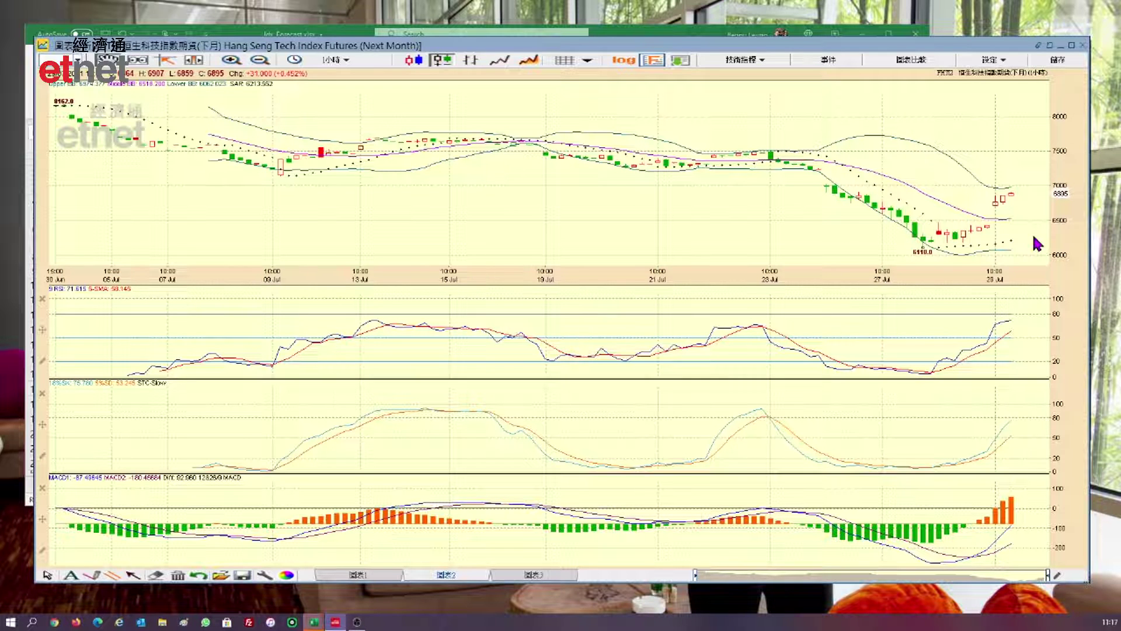
left_click(1060, 47)
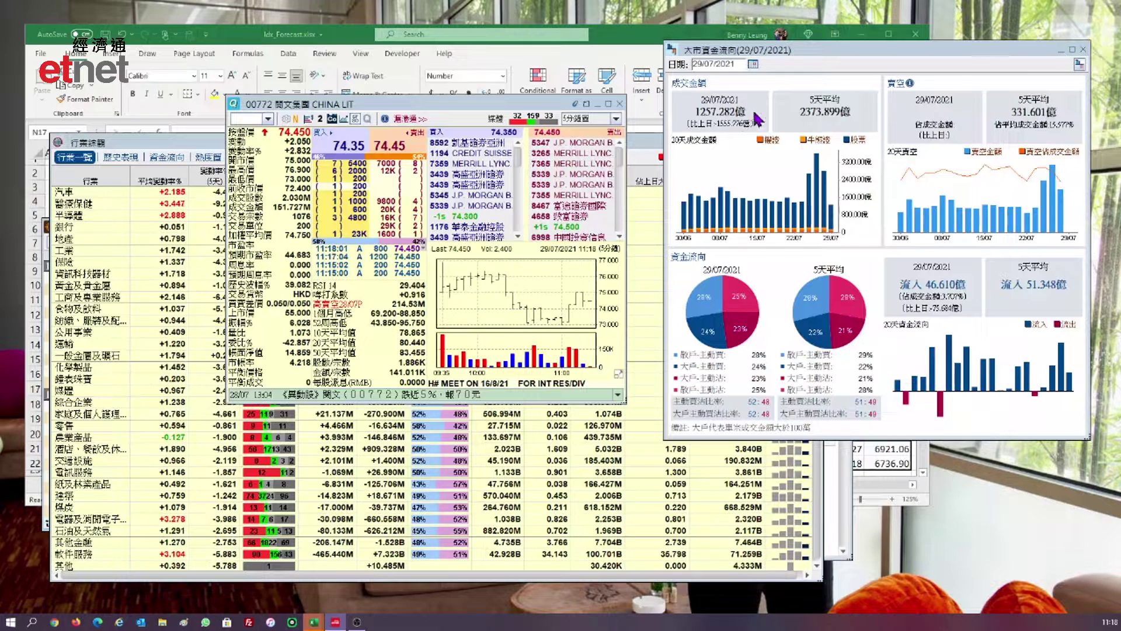
Step: Bring the industry overview window to the front and close the market fund flow window after reviewing it
left_click(168, 145)
left_click(853, 54)
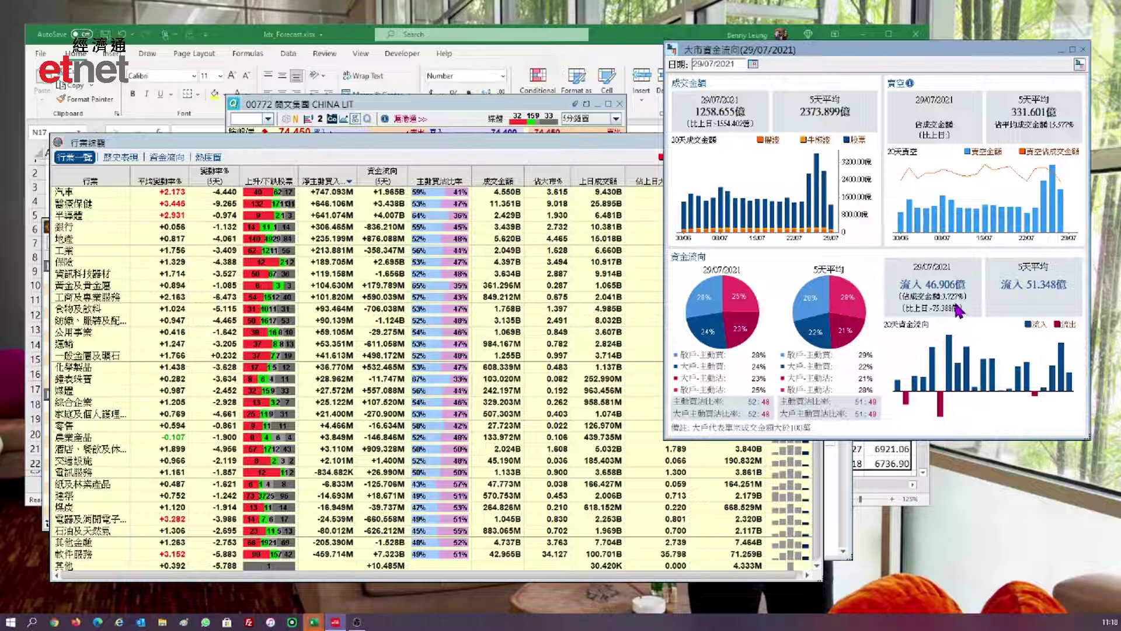
left_click(1083, 50)
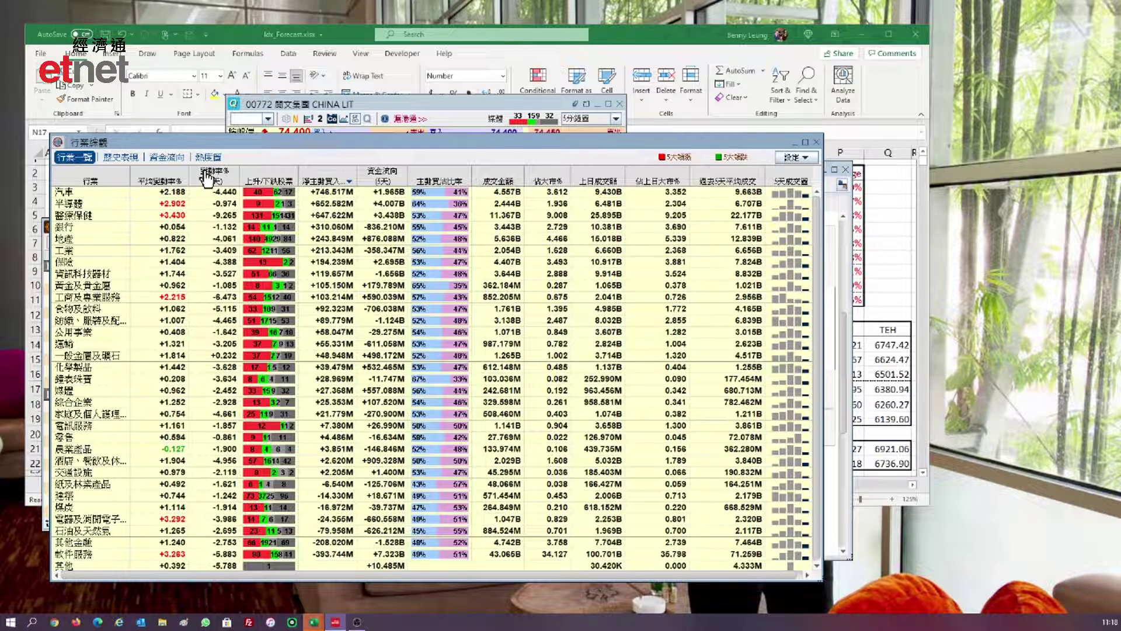
Step: Sort the industry overview by average percentage change, highest first, and close it after comparing the sectors
left_click(166, 181)
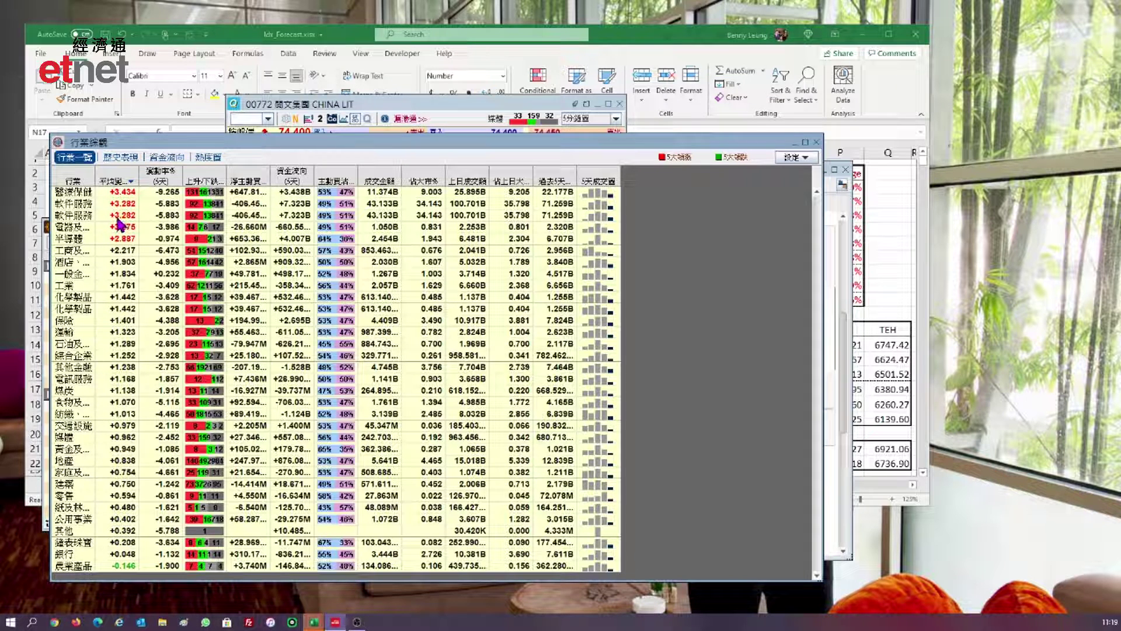
left_click(121, 183)
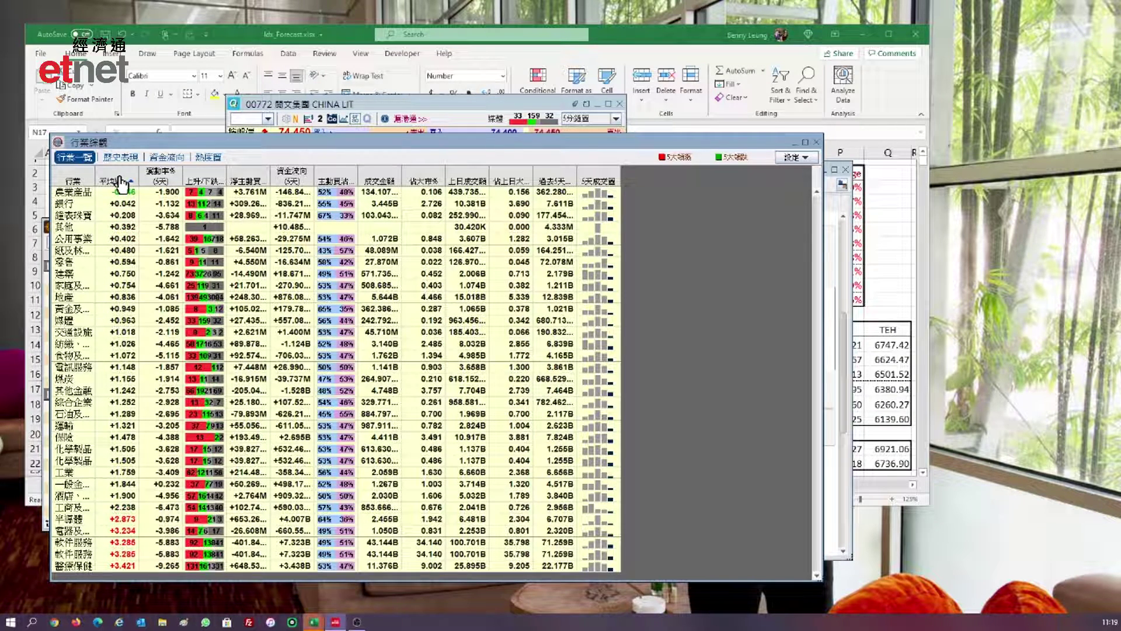
left_click(121, 184)
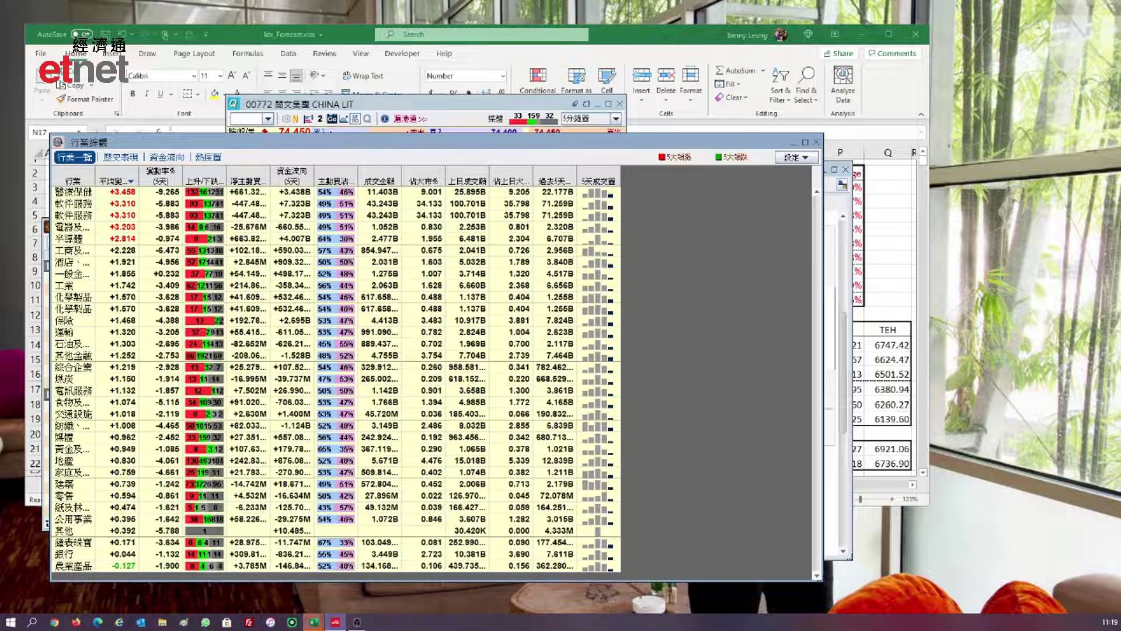
key("Escape")
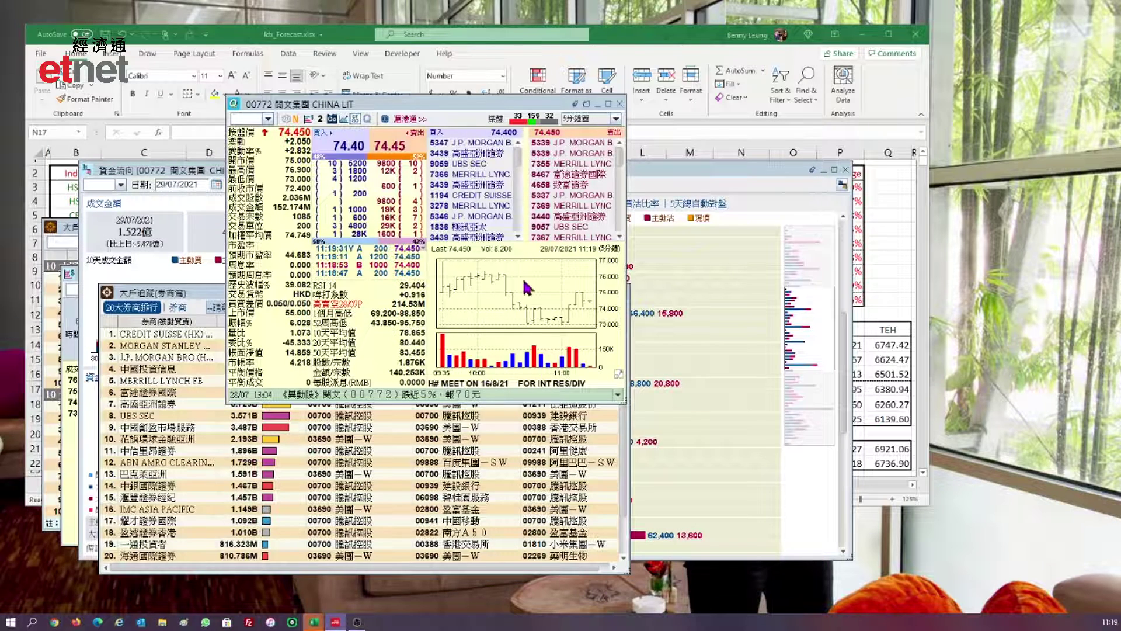
Step: Bring the top 20 brokers tracking window to the front, review its net bought and sold stocks, and close it
left_click(178, 303)
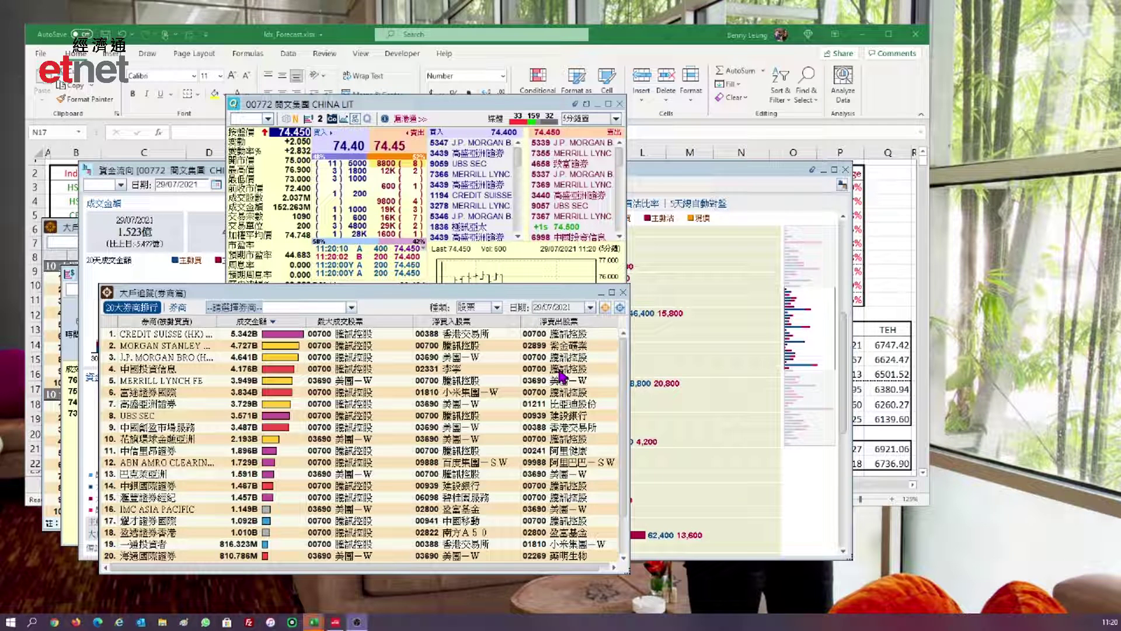
left_click(622, 293)
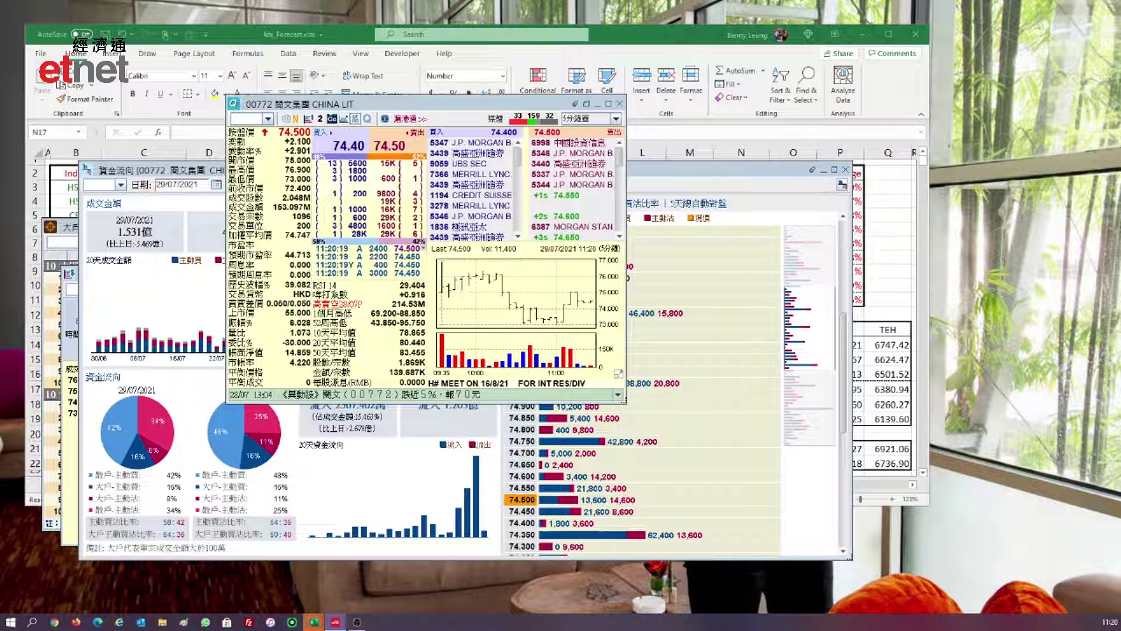
Step: Switch to the Idx_Forecast workbook in Excel and set the S&P 500 F fair value to 4388.5, dismissing the error messages
left_click(314, 622)
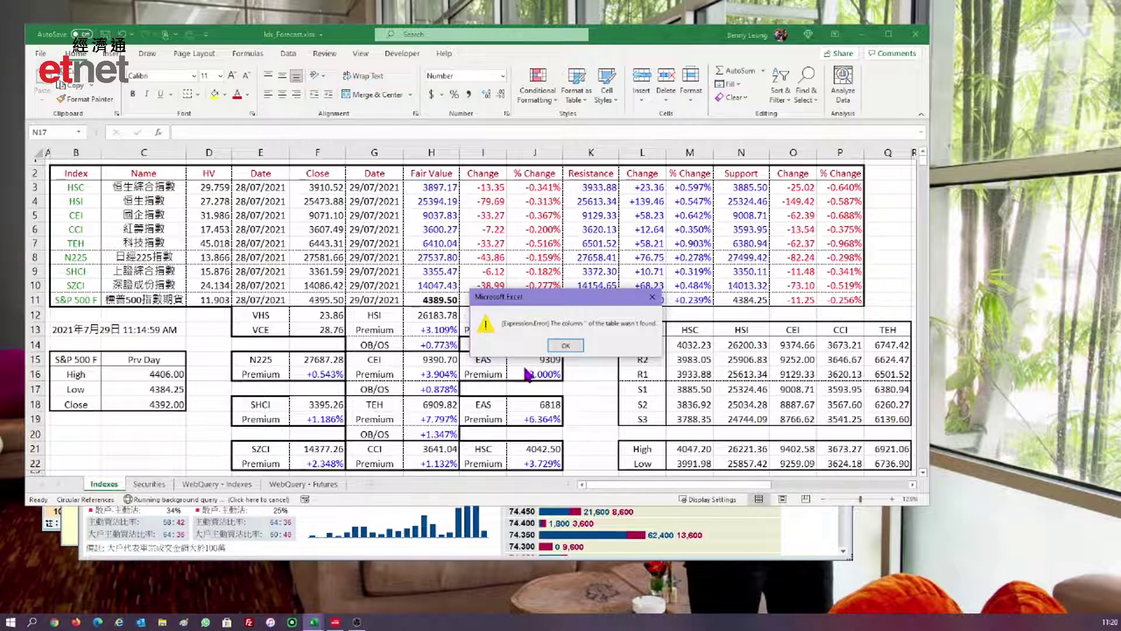
left_click(567, 351)
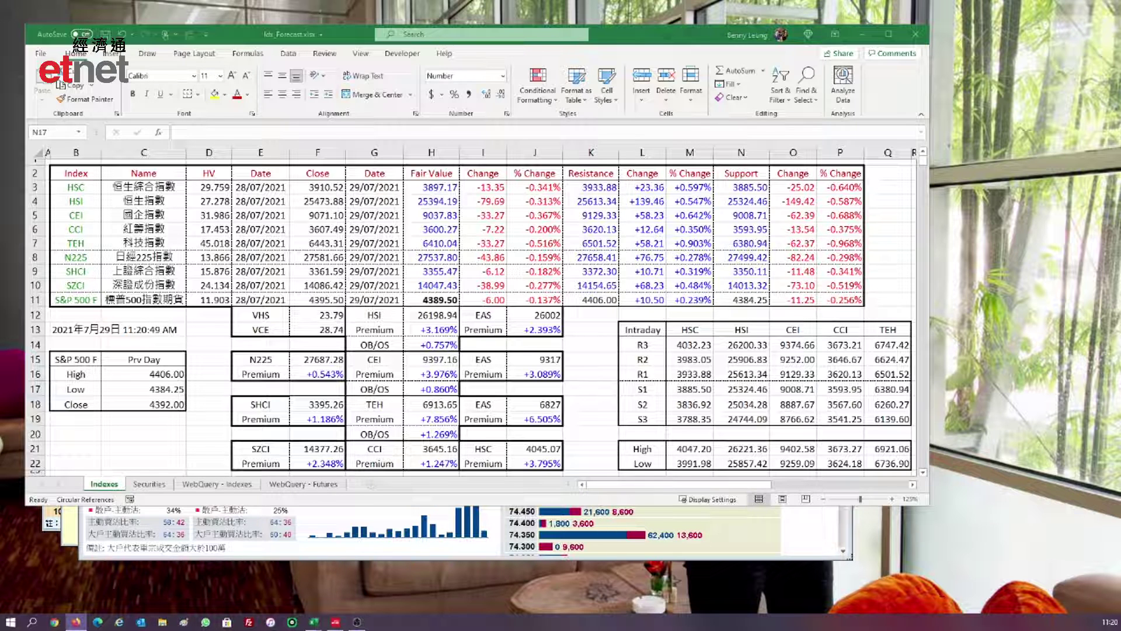
left_click(408, 294)
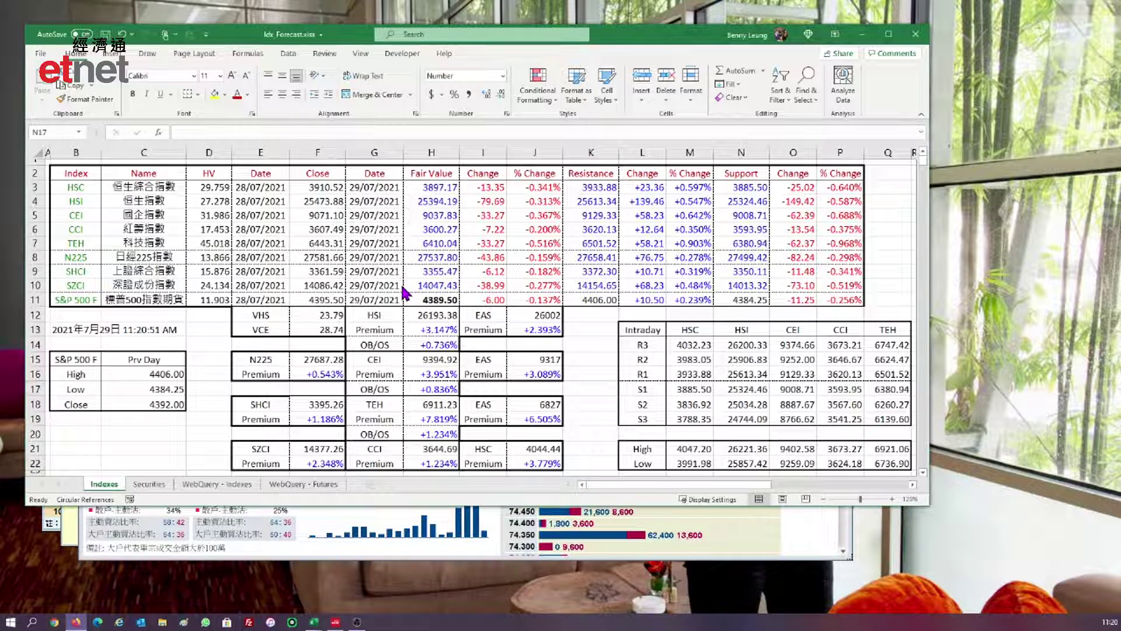
left_click(436, 296)
type("4388.")
key("Return")
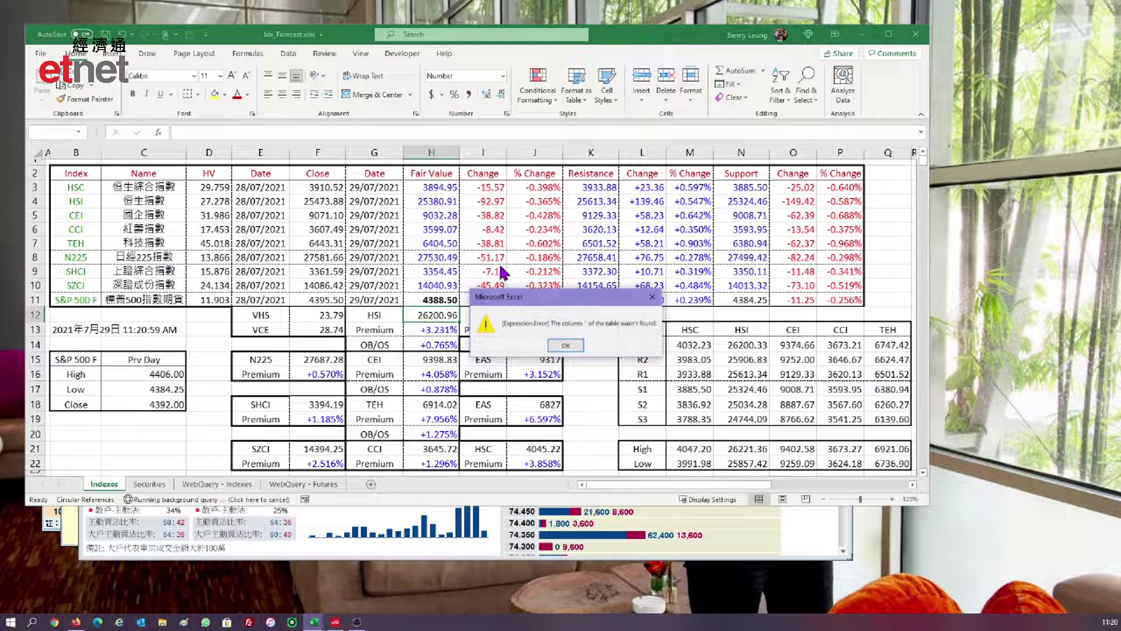
left_click(562, 349)
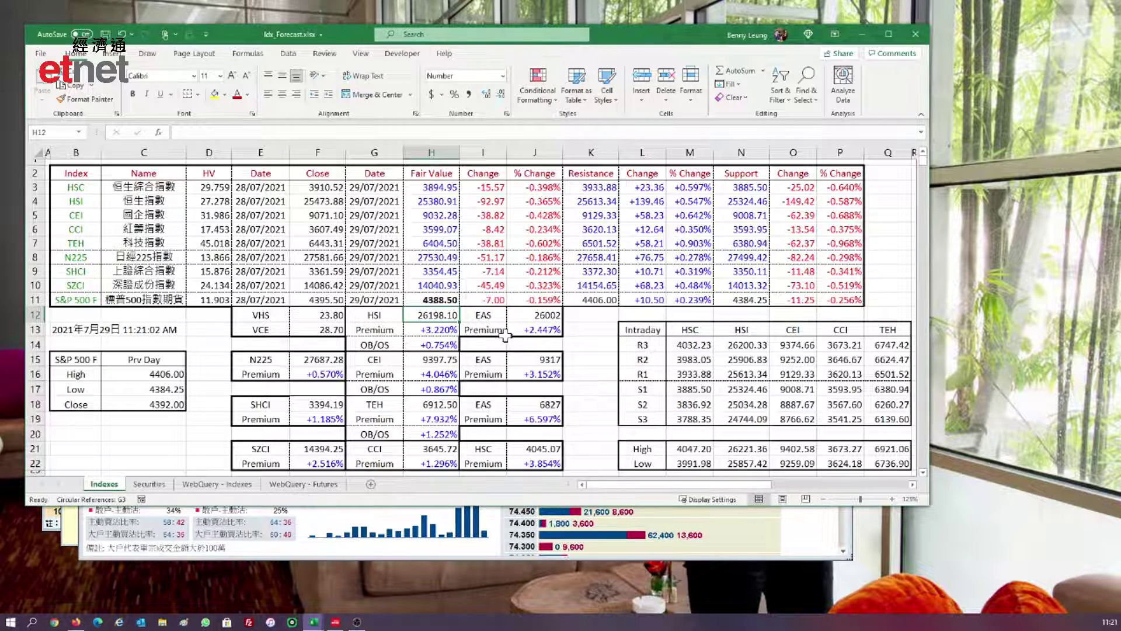
Step: Check the premiums of HSI, CEI, HSC, TEH, N225, SHCI and SZCI, plus the HSI EAS value
left_click(435, 331)
left_click(433, 373)
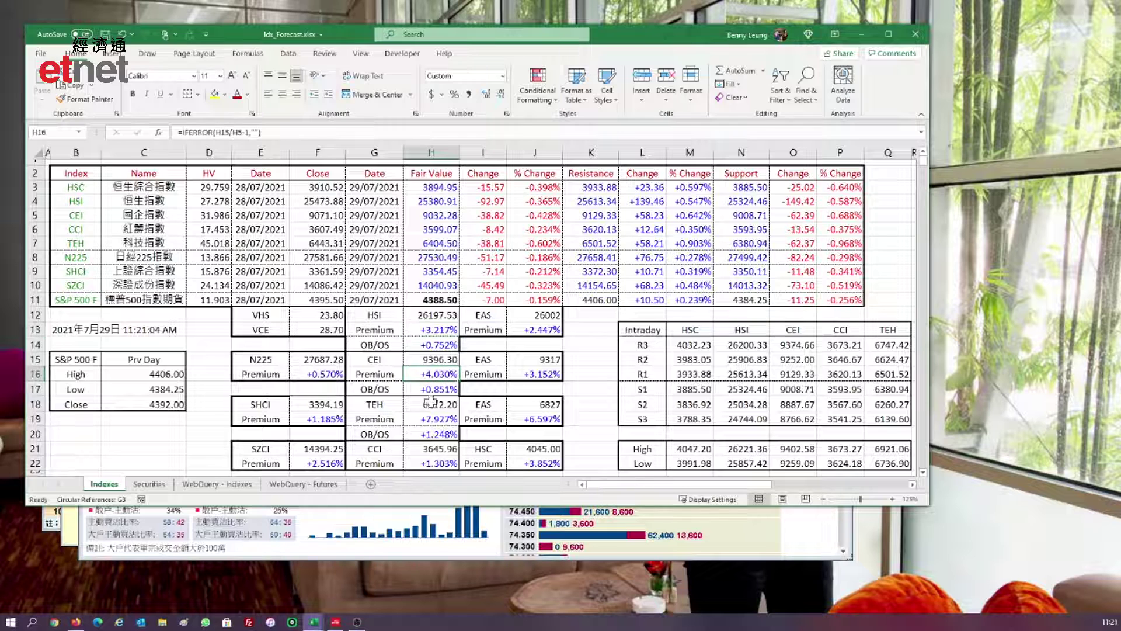
left_click(528, 464)
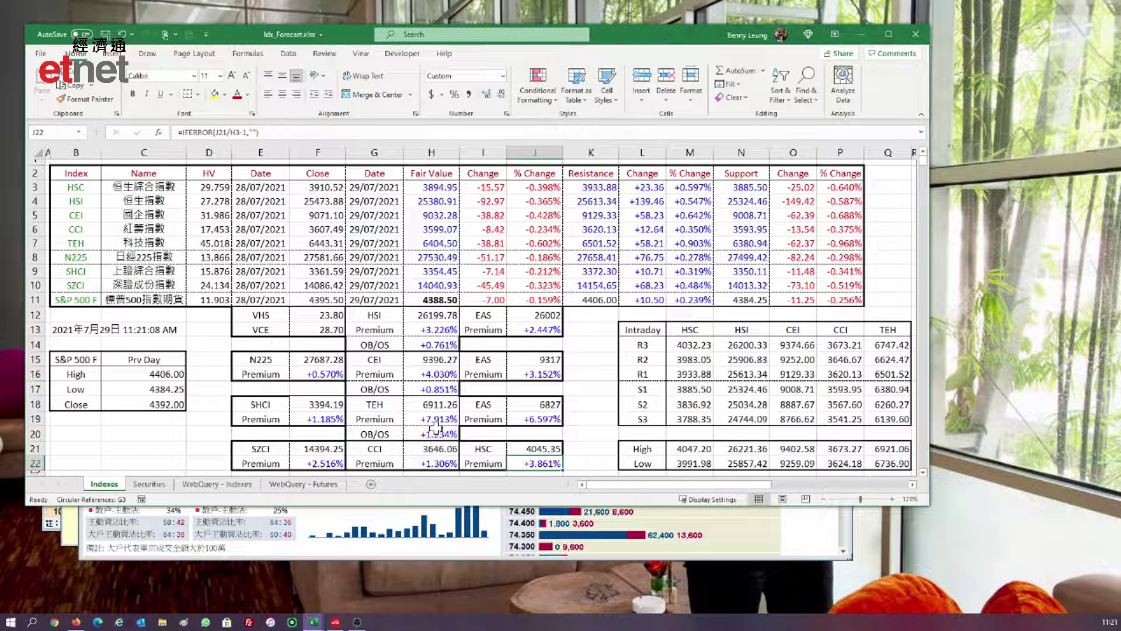
left_click(439, 419)
left_click(543, 315)
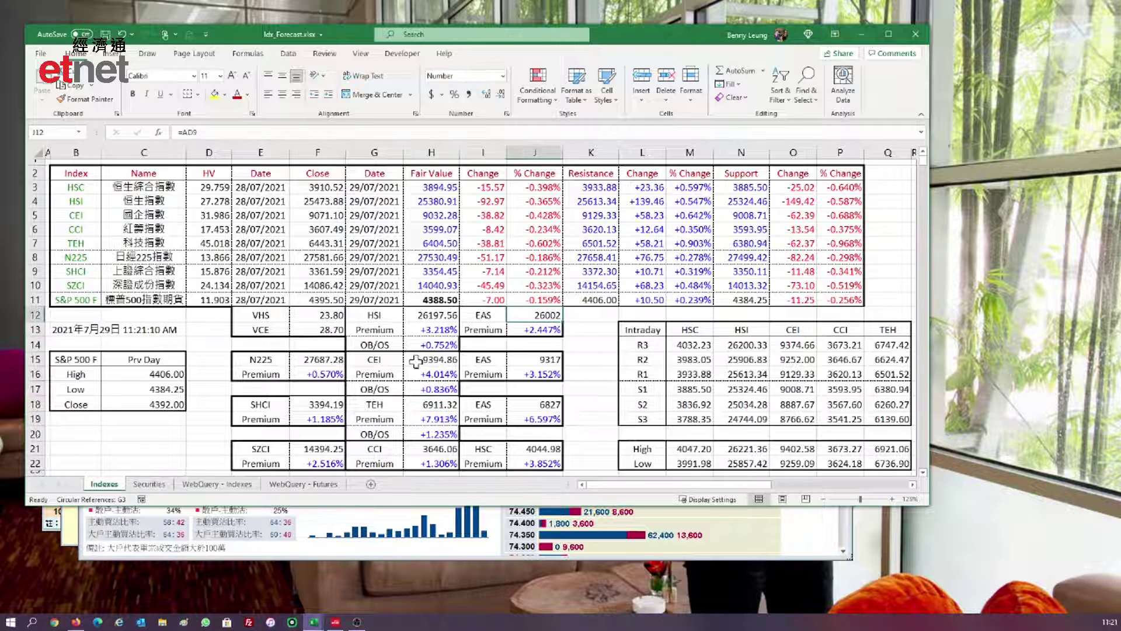
left_click(331, 377)
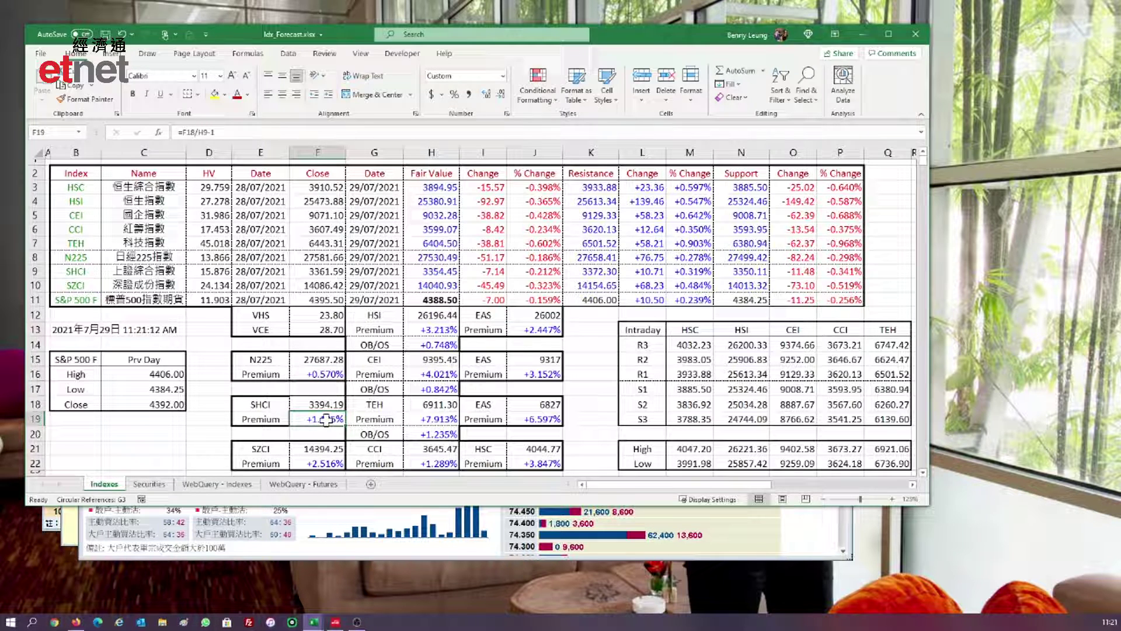
left_click(331, 464)
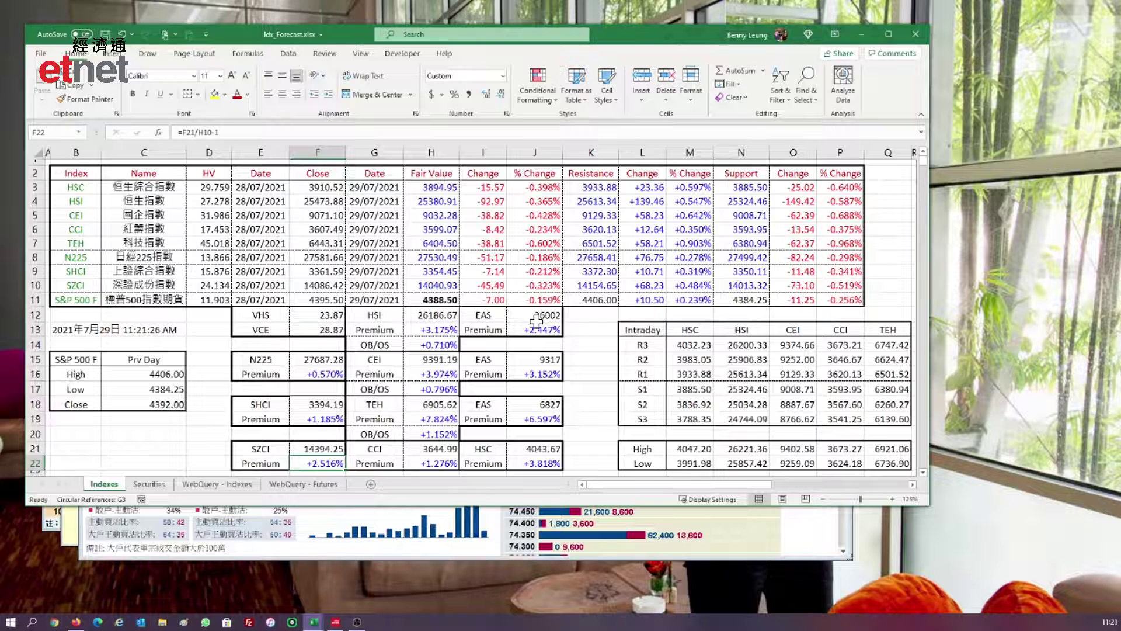
Step: Check the EAS values for CEI and TEH and the OB/OS percentages of HSI and TEH
left_click(553, 360)
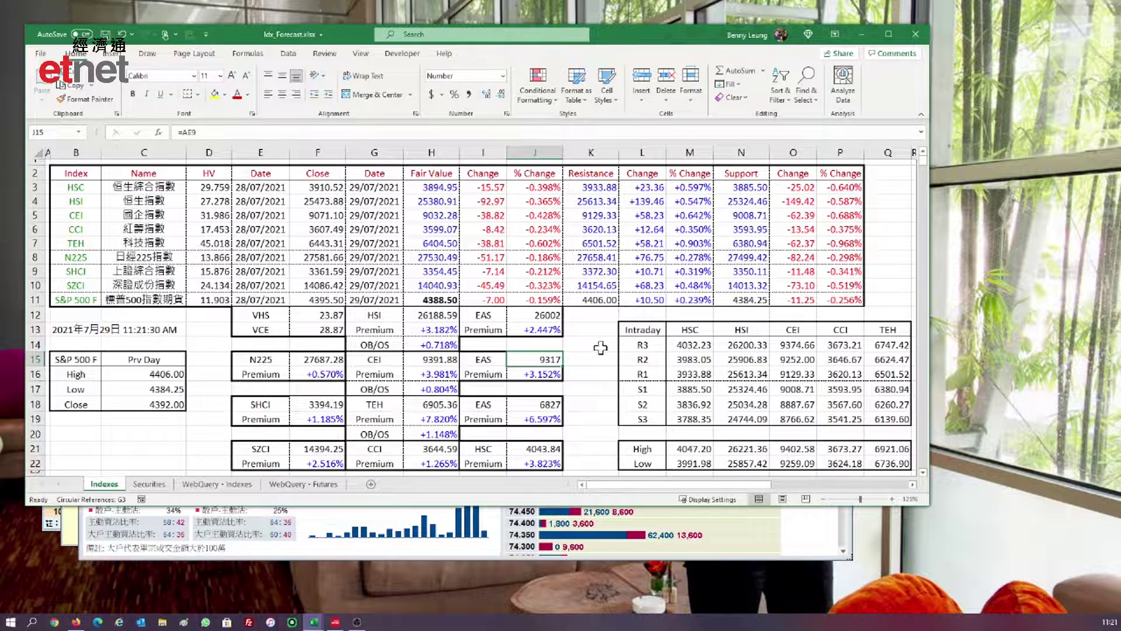
left_click(546, 405)
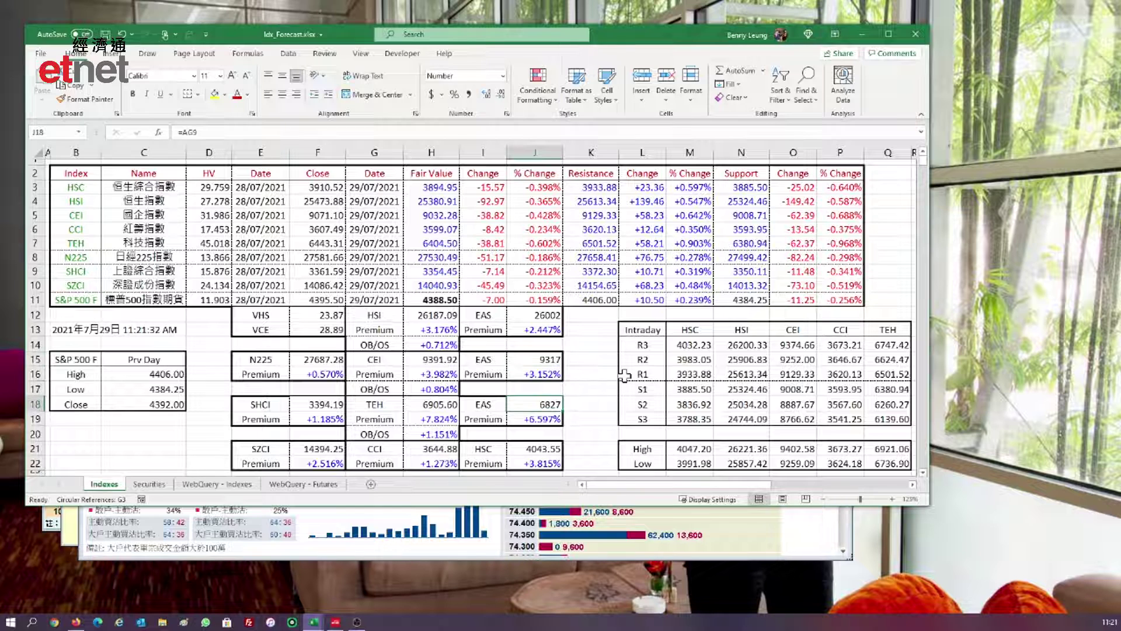
left_click(433, 346)
left_click(439, 435)
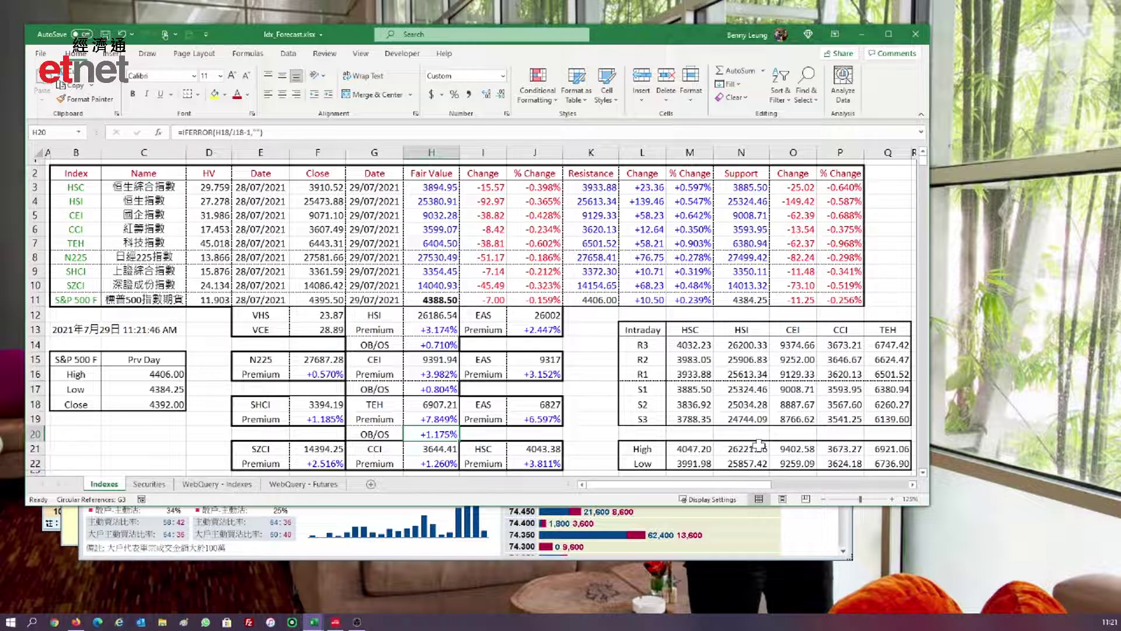
Step: Examine the HSI intraday support levels S3 and S1 and the HSI low, dismissing the error messages
left_click(747, 419)
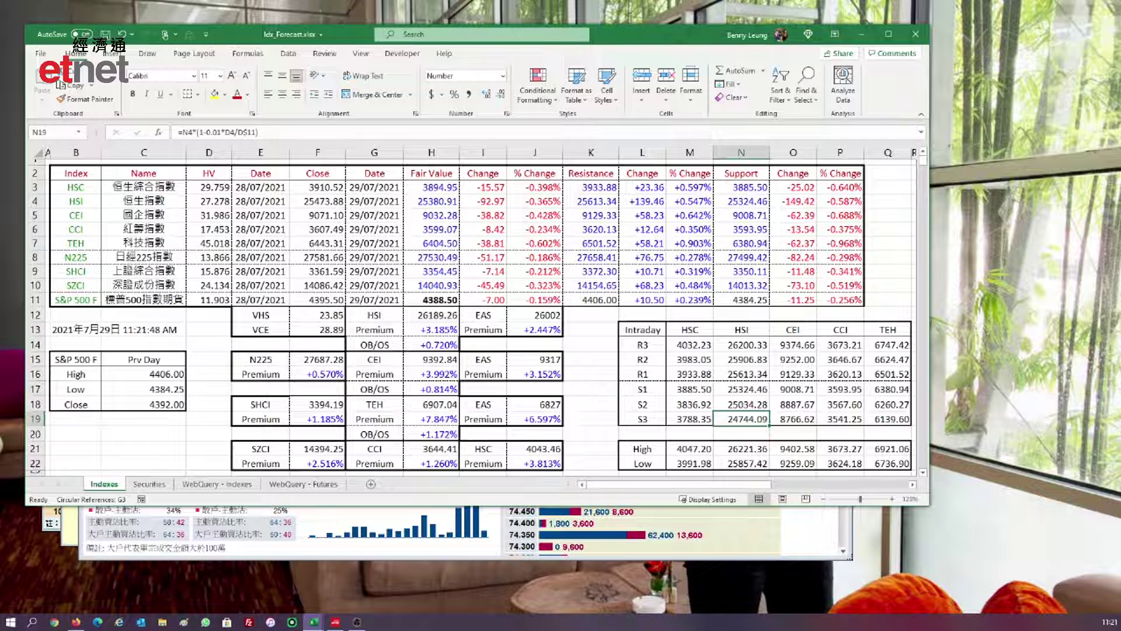
left_click(747, 389)
key("Down")
key("Down")
key("Down")
key("Down")
key("Down")
key("ctrl+v")
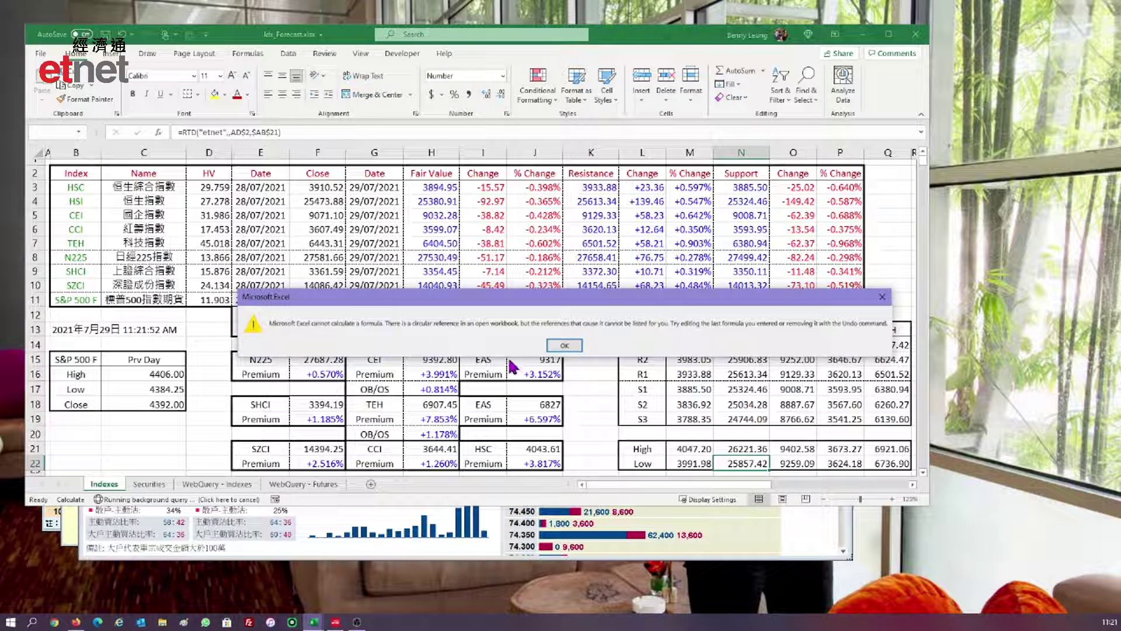
left_click(575, 345)
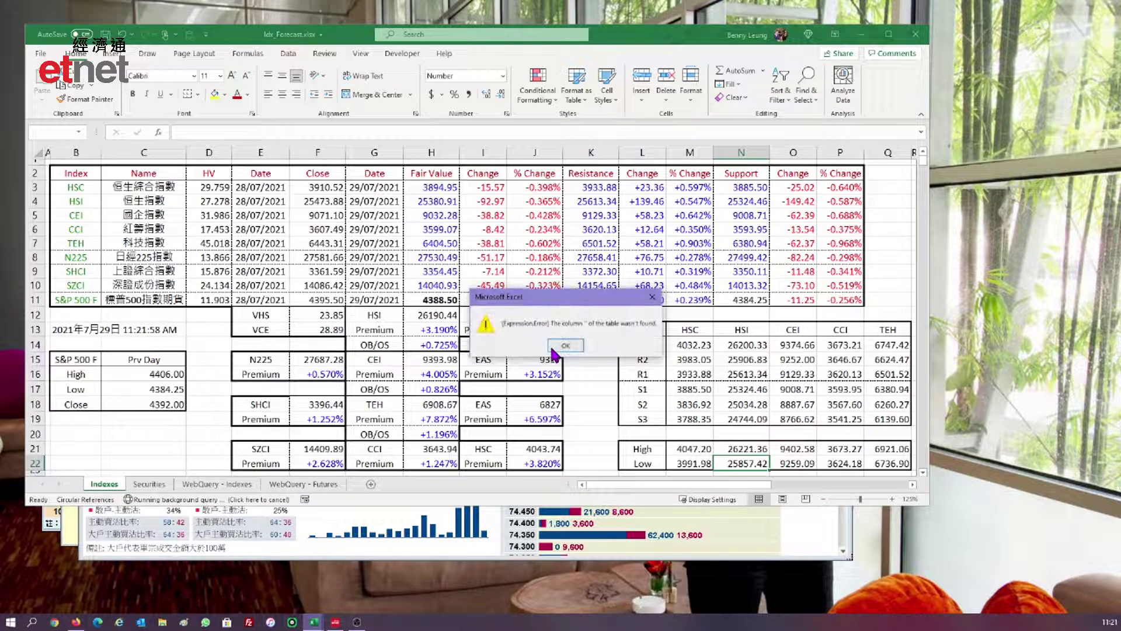
left_click(553, 348)
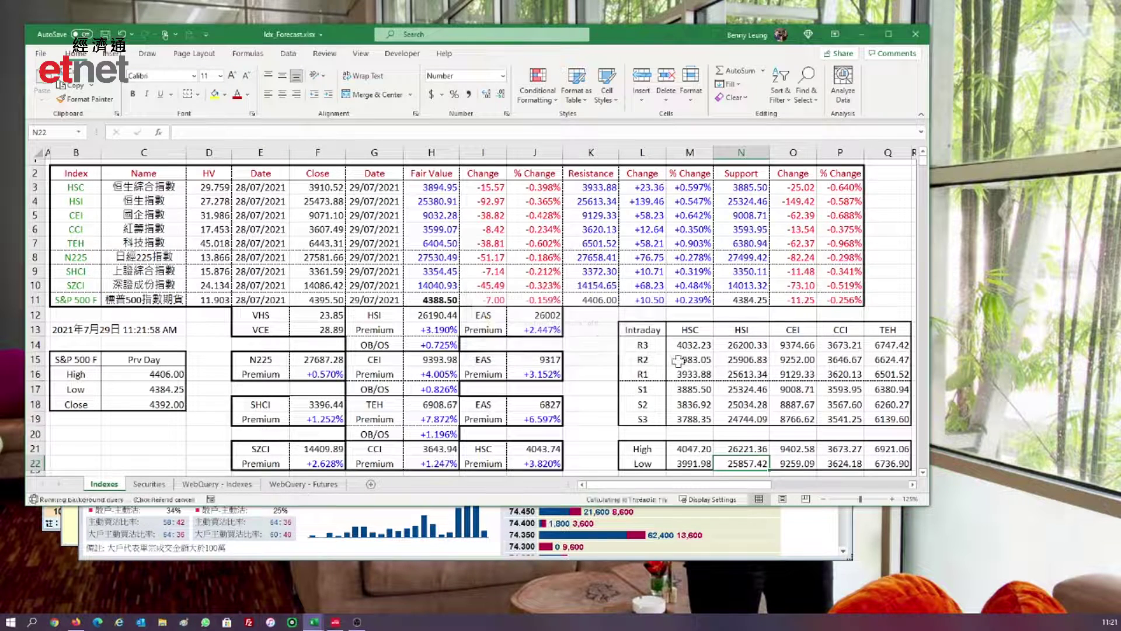
Step: Compare the HSI intraday resistances R1 and R3 with the HSI high, and check the HSI HV value
left_click(748, 375)
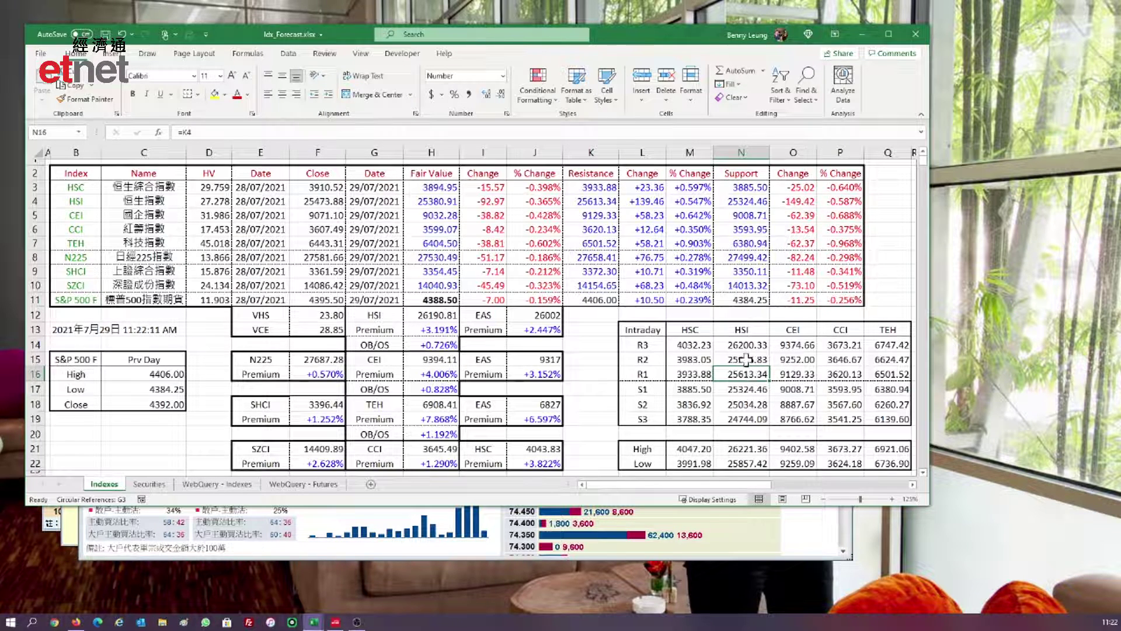
left_click(757, 449)
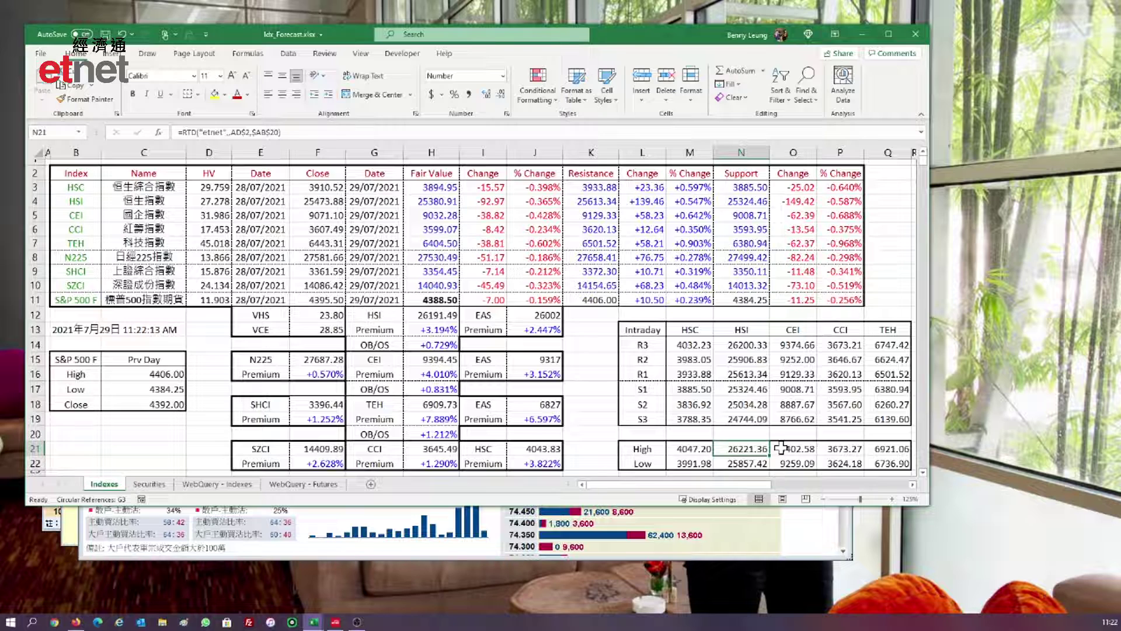
left_click(751, 348)
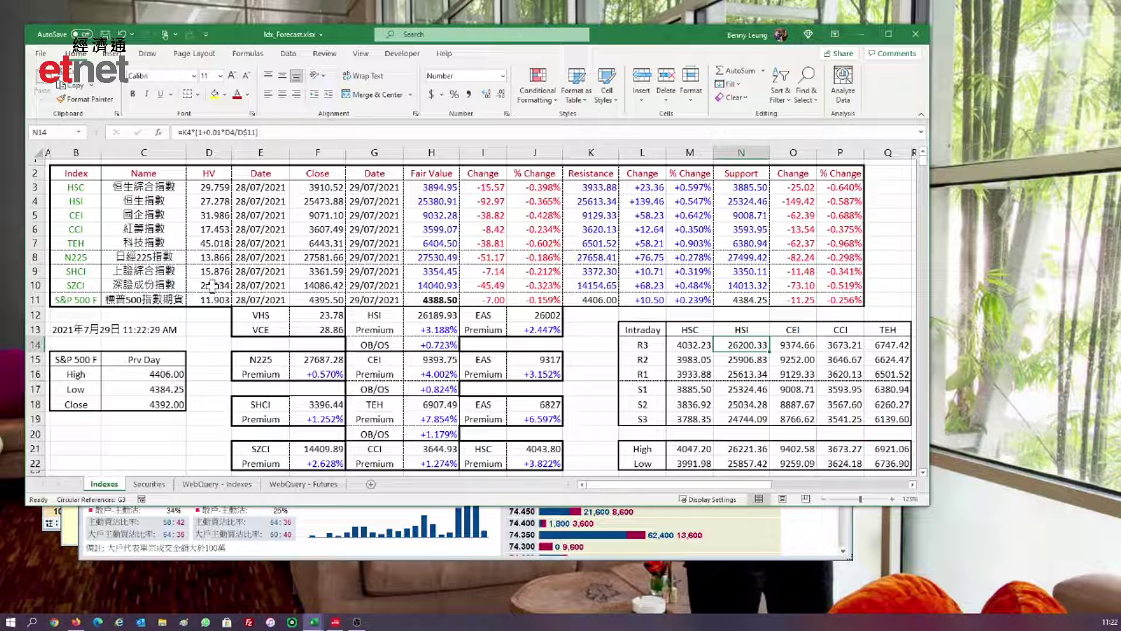
left_click(215, 205)
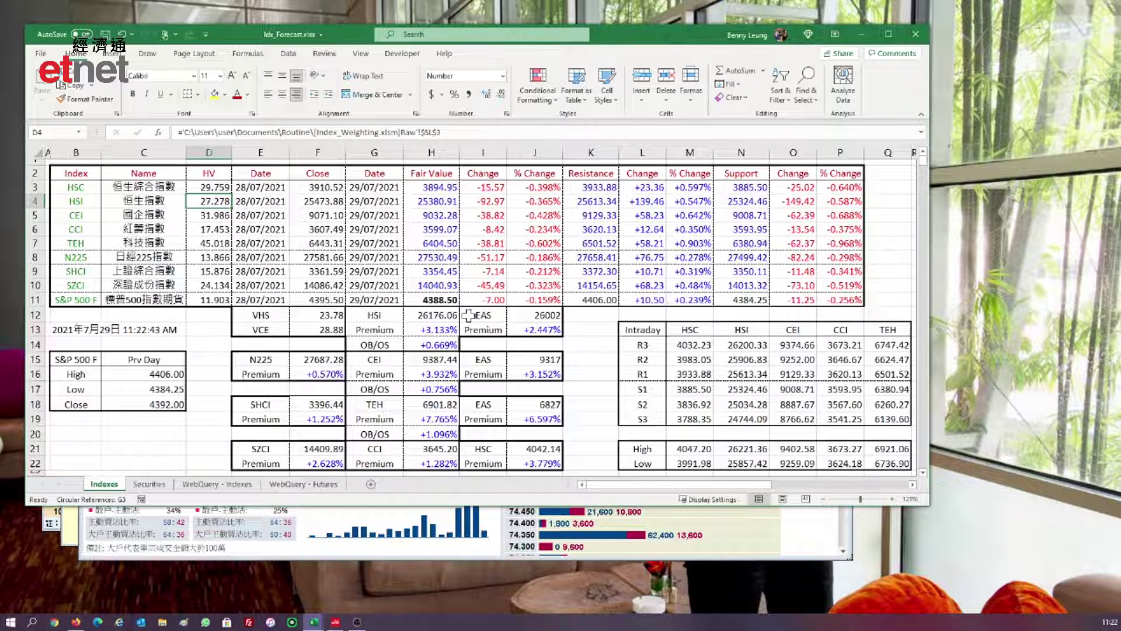
Step: Compare the live HSI value with its R3 resistance, dismissing the query error message
left_click(450, 318)
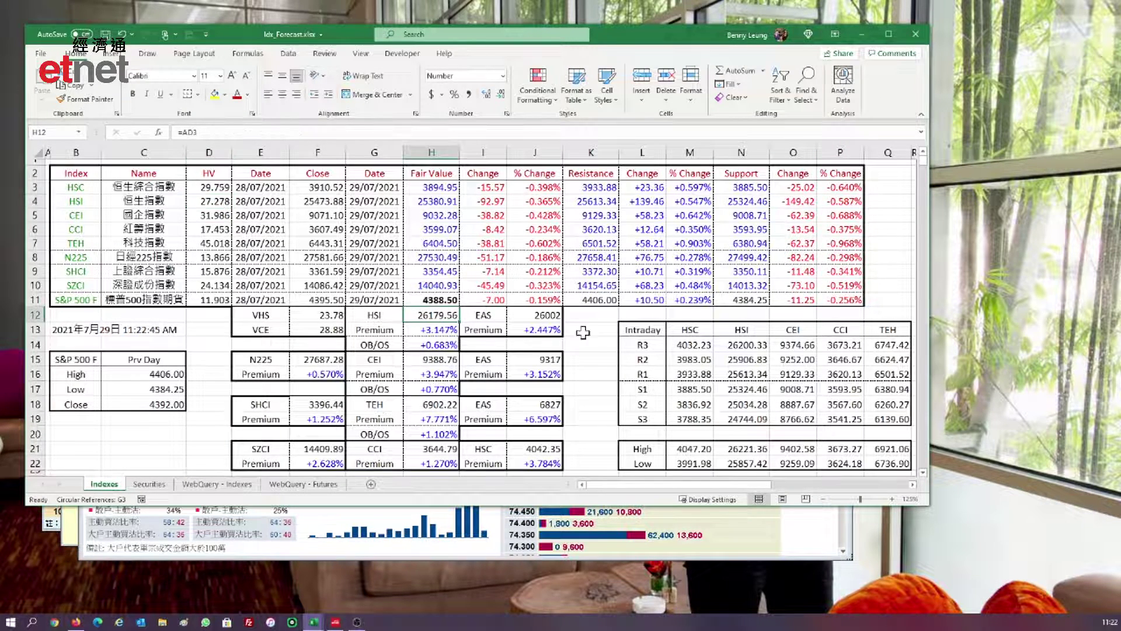
left_click(759, 348)
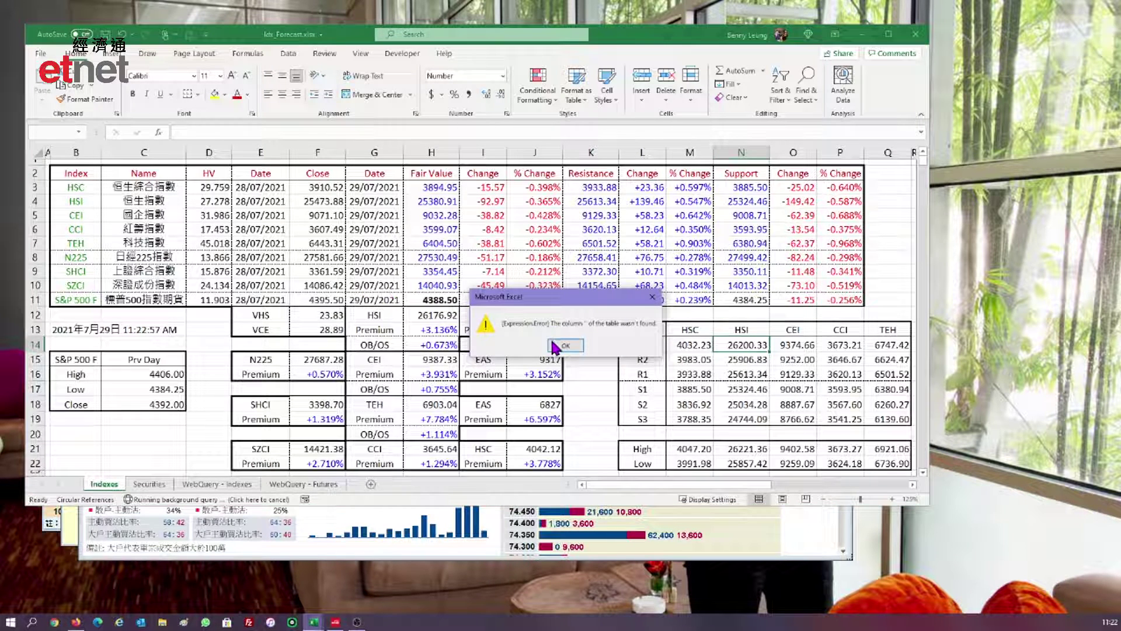
left_click(564, 346)
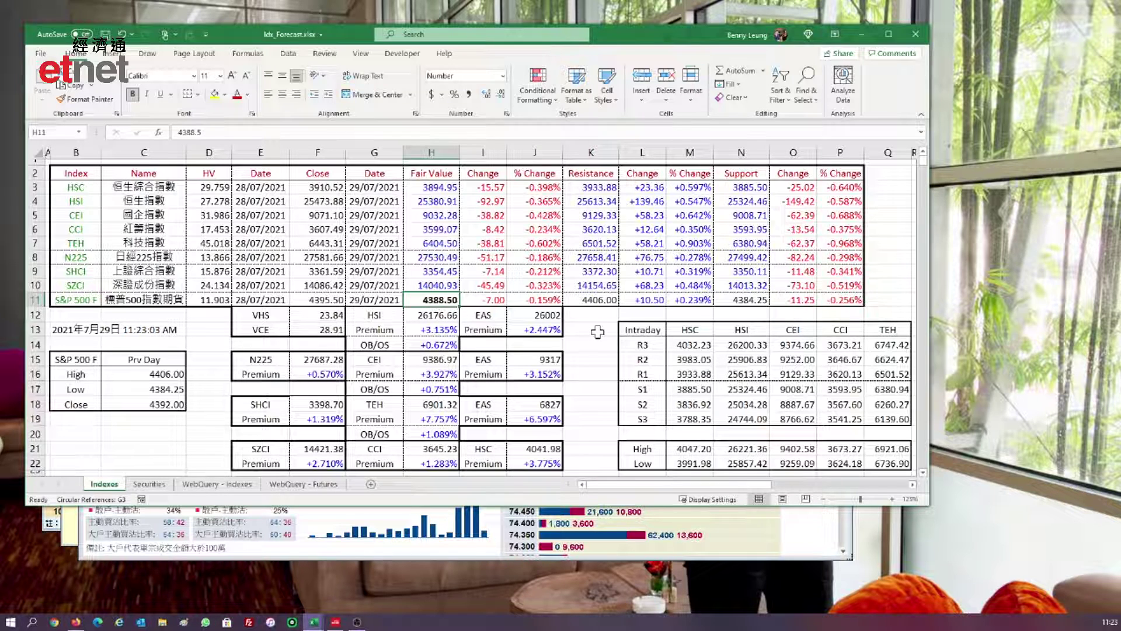
left_click(745, 350)
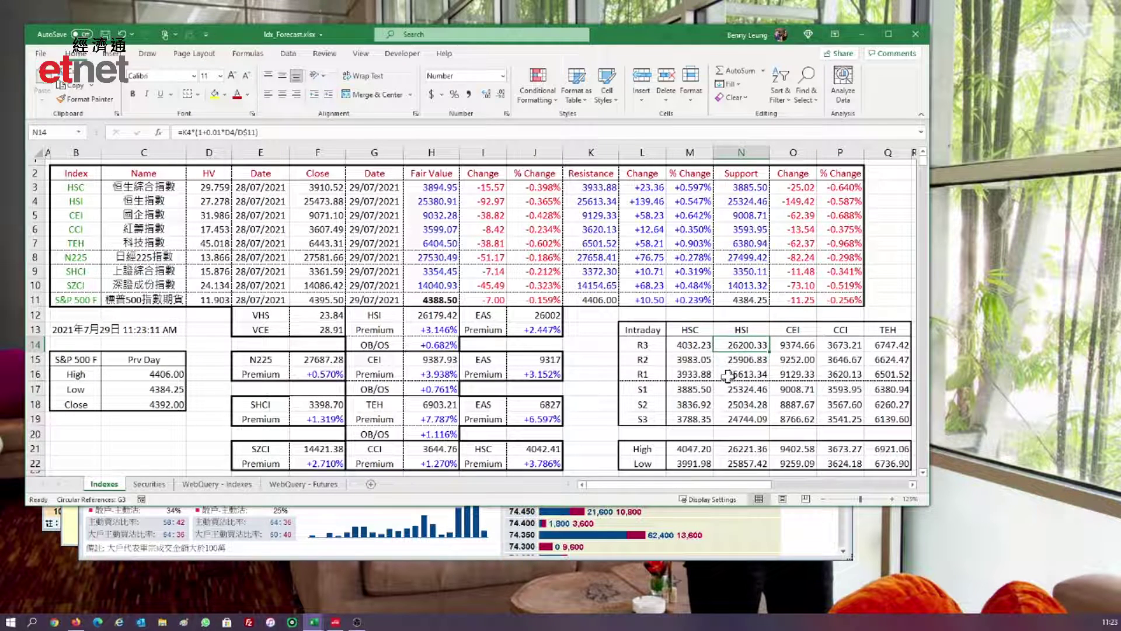
Step: Check the HSI intraday R2 resistance, and close the index forecast workbook
left_click(752, 361)
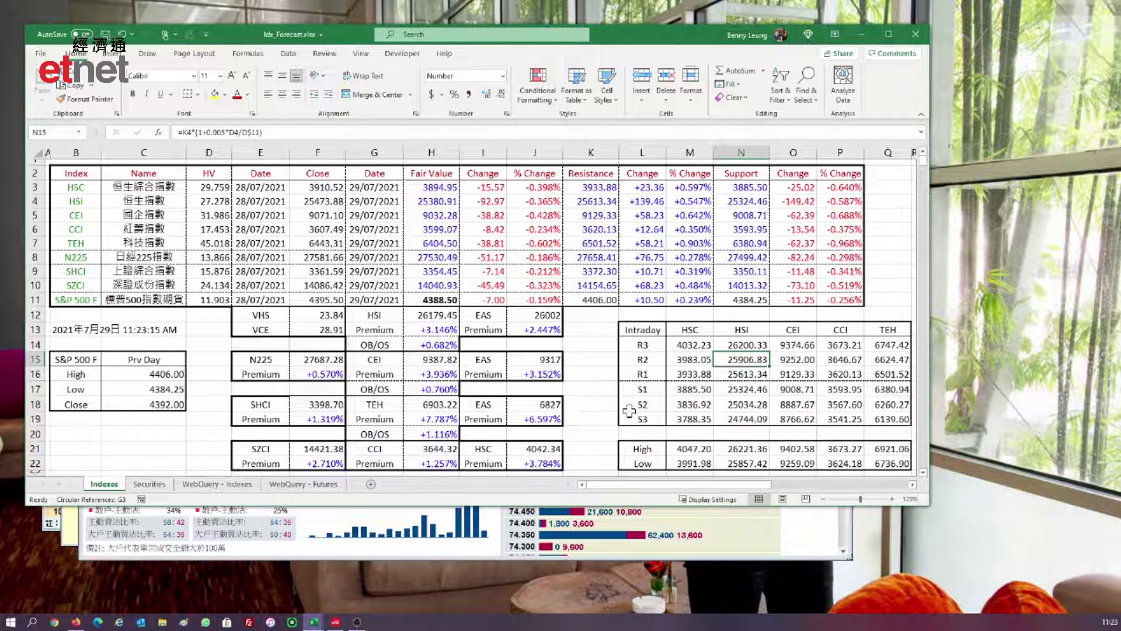
left_click(916, 34)
Step: Switch to the etnet quote for 00772 China Lit and examine its price, broker queue and intraday chart
left_click(511, 327)
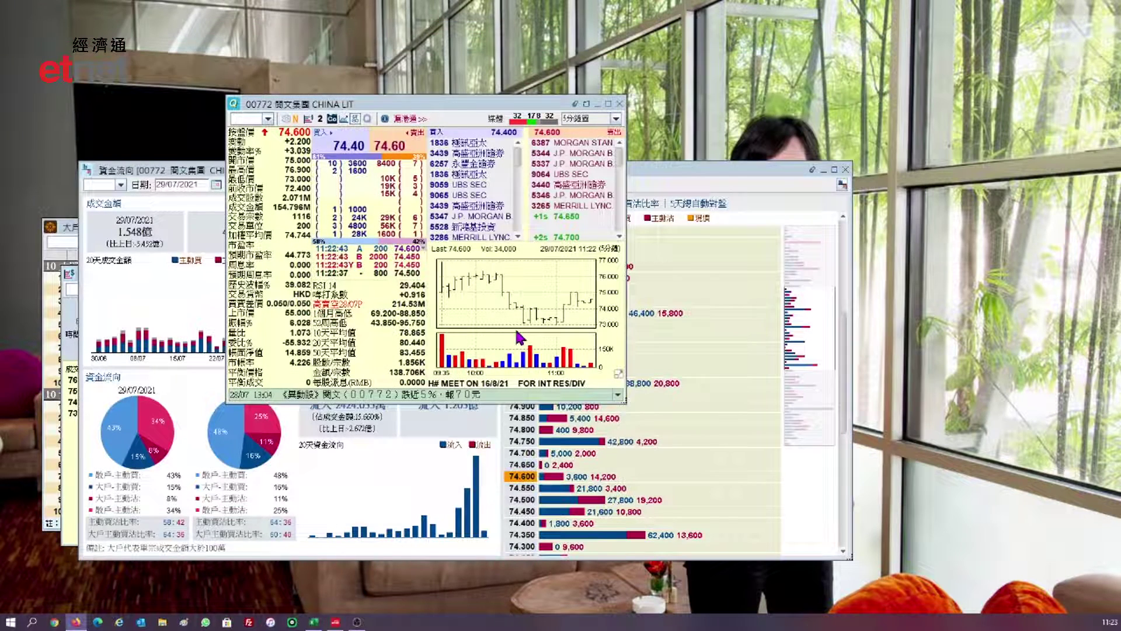
left_click(502, 328)
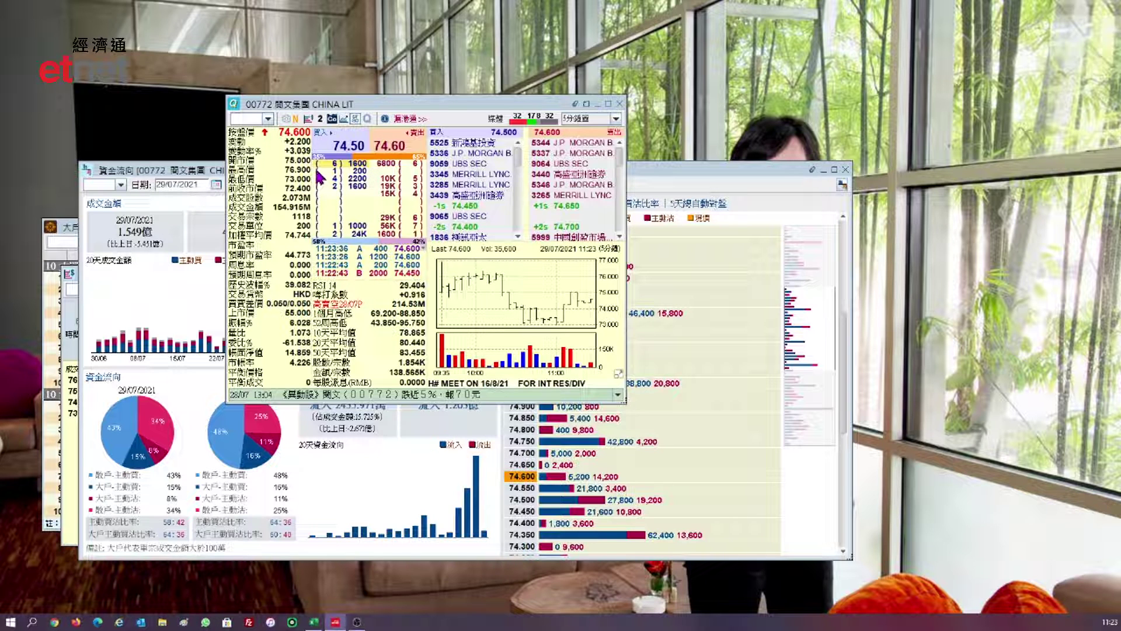
mouse_move(546, 320)
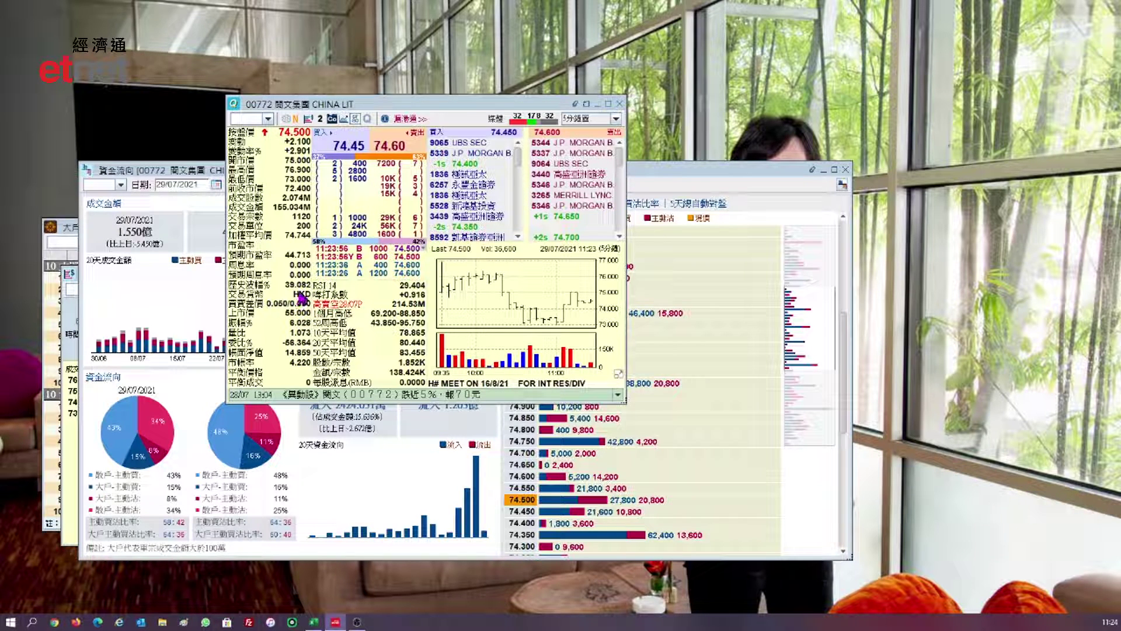
Step: Close the China Lit quote and examine the stock's money flow and buy/sell volumes by price, down to the 73.800 level
left_click(620, 106)
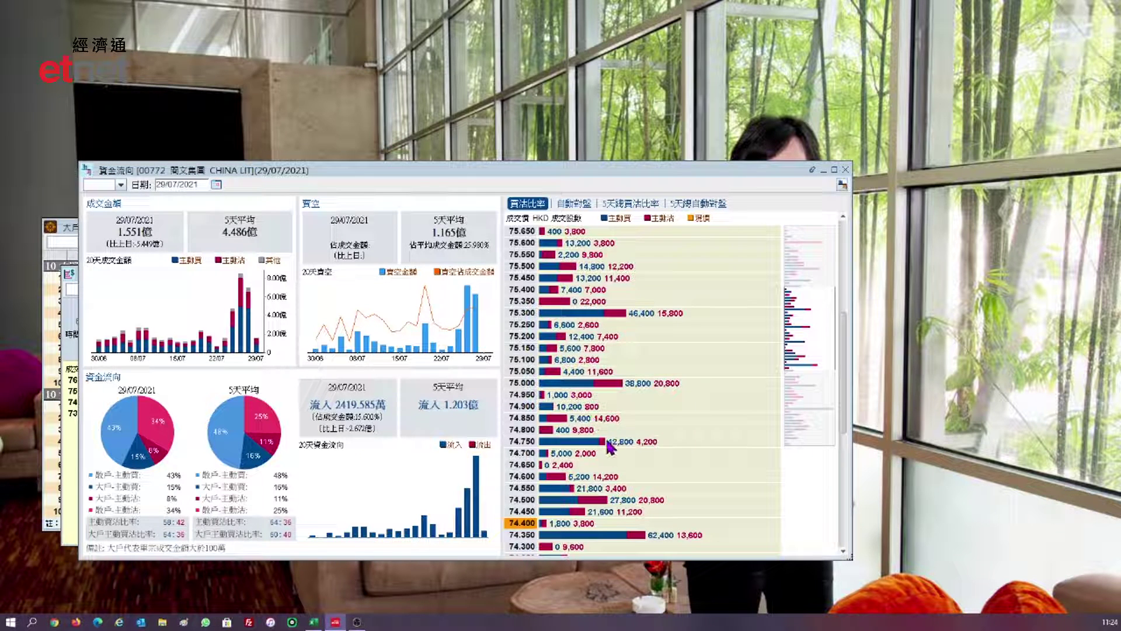
scroll(608, 447, "down", 3)
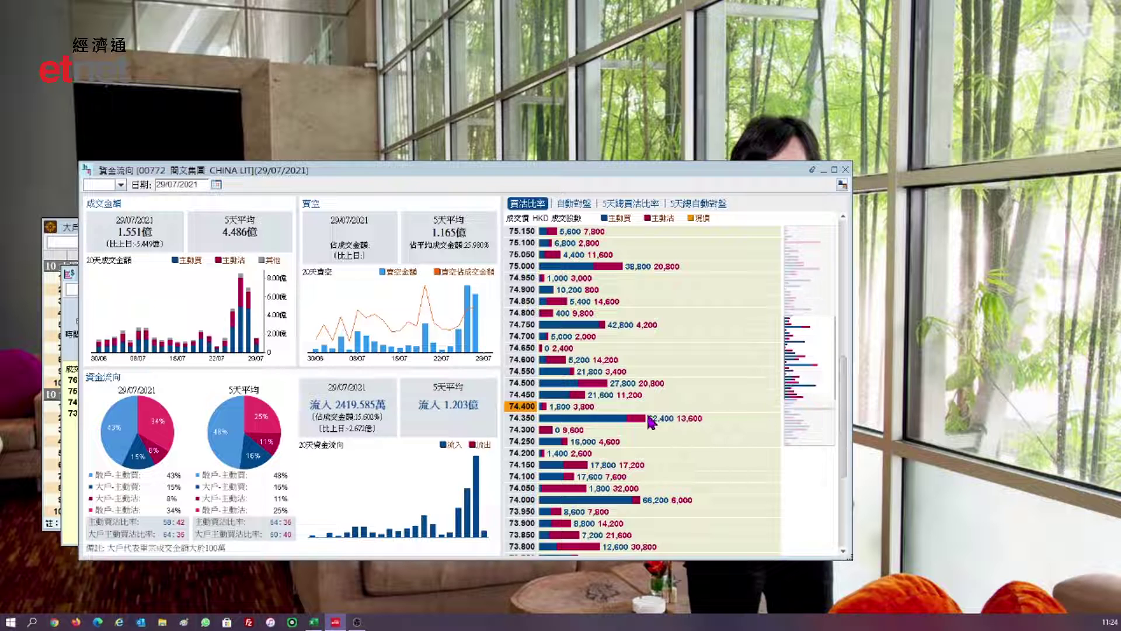